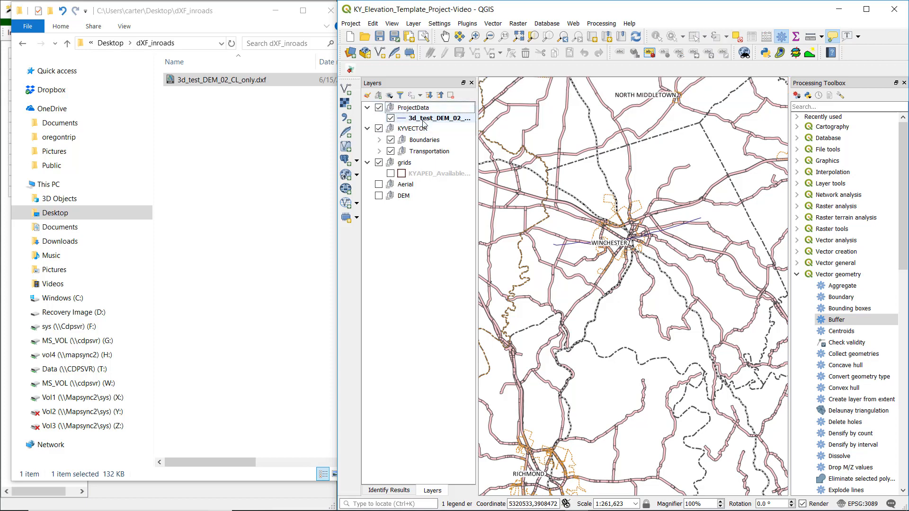
# Set the line width of the 3d_test_DEM_02_CL_only layer to 1.26 millimeters.
pyautogui.click(422, 120)
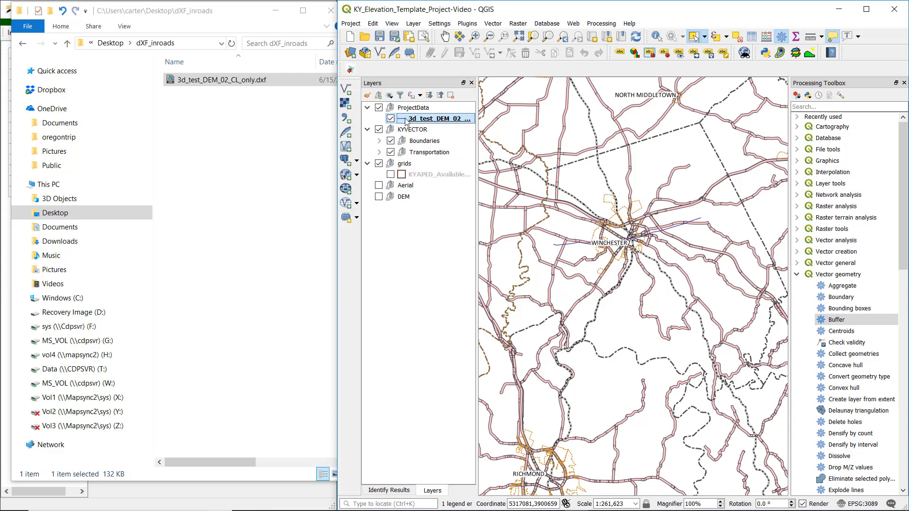
pyautogui.doubleClick(404, 122)
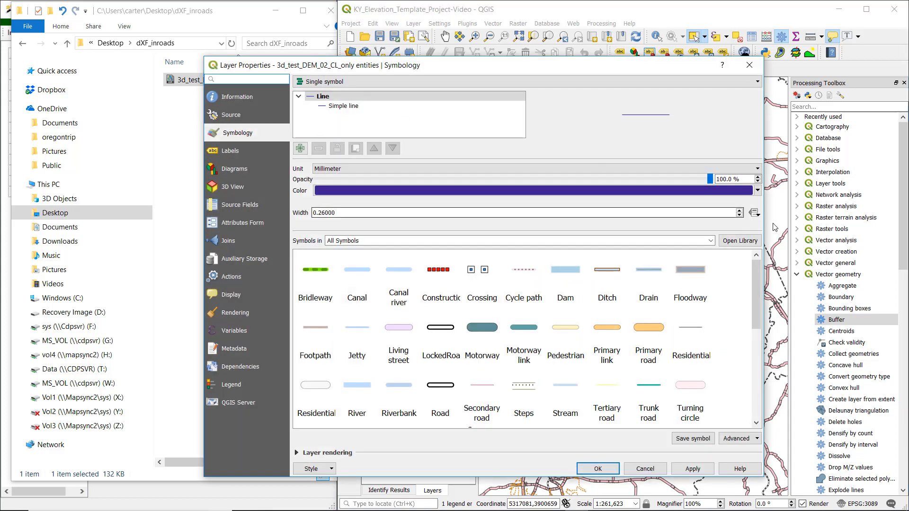
pyautogui.click(740, 211)
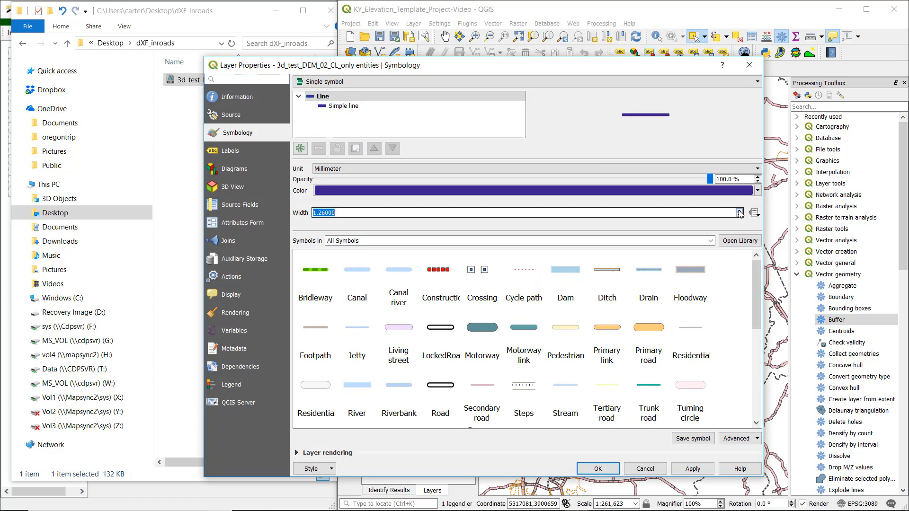
pyautogui.click(599, 468)
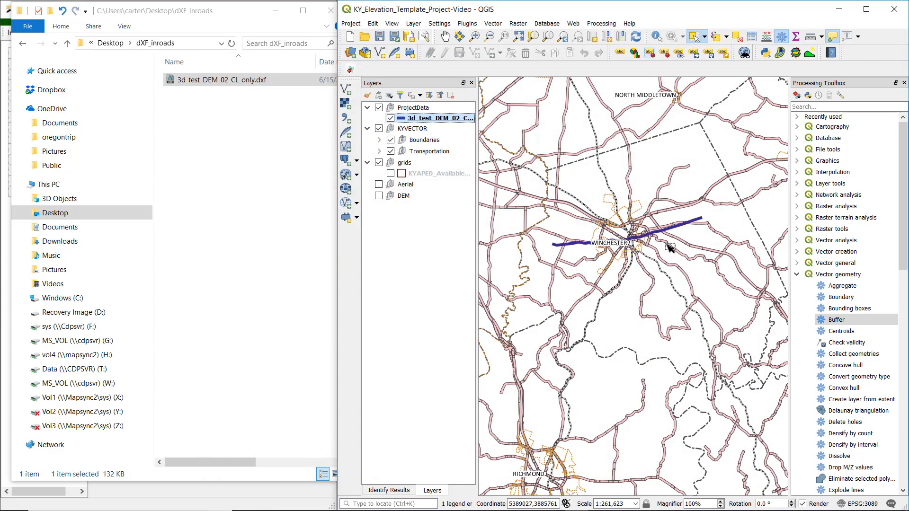
# Examine the course of the imported centerline through Winchester on the map.
pyautogui.scroll(1, 641, 258)
pyautogui.scroll(-1, 643, 254)
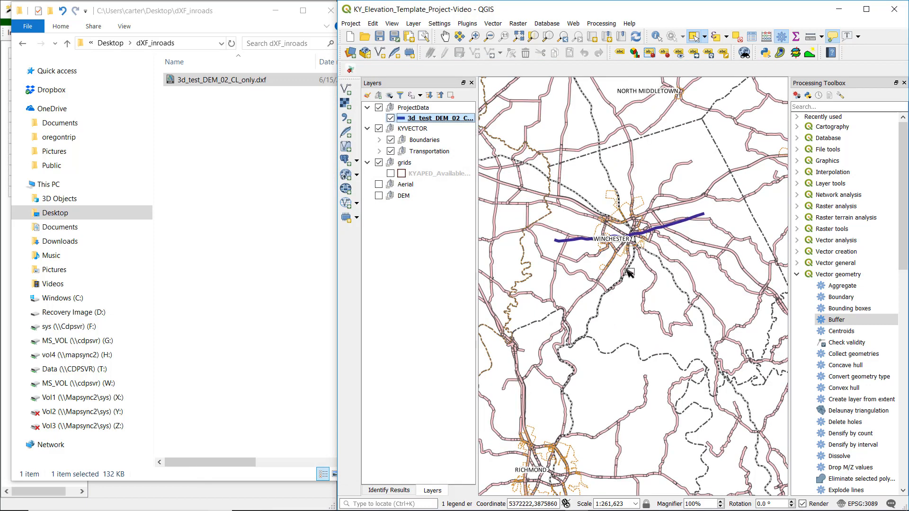
pyautogui.scroll(1, 631, 278)
pyautogui.scroll(-1, 629, 274)
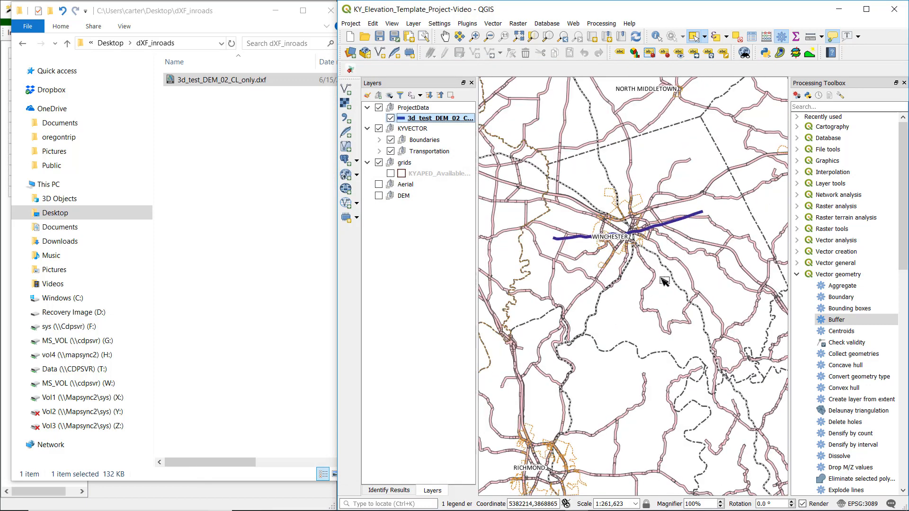
pyautogui.moveTo(643, 236)
pyautogui.moveTo(562, 241)
pyautogui.scroll(2, 689, 224)
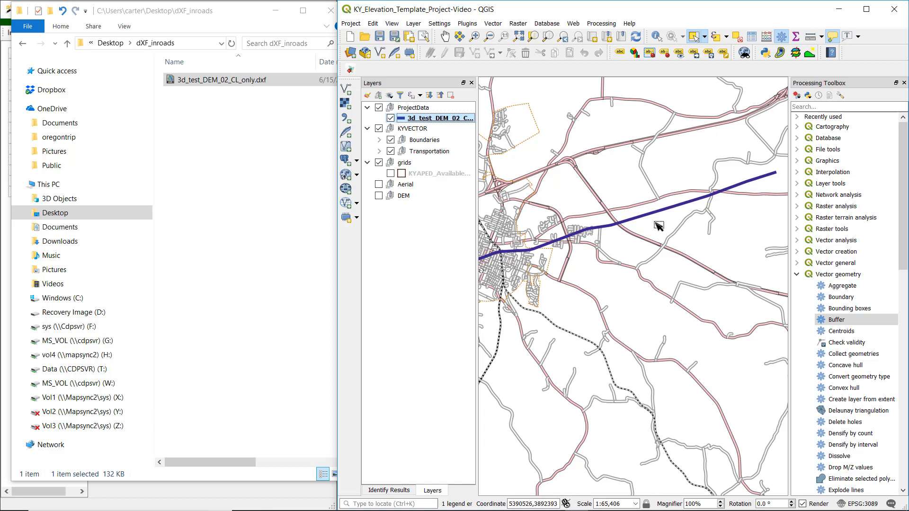
pyautogui.scroll(-1, 661, 226)
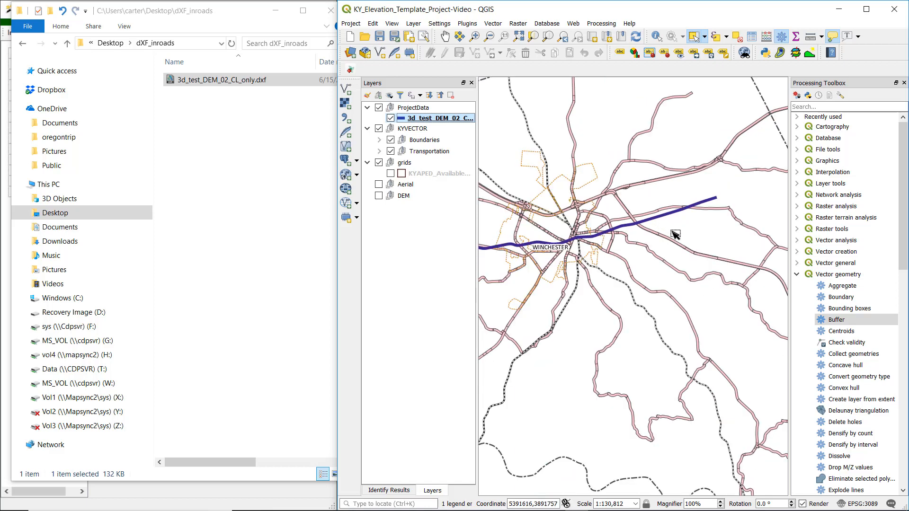
# Select the centerline feature of the 3d_test_DEM_02_CL_only layer on the map, east of Winchester.
pyautogui.click(694, 37)
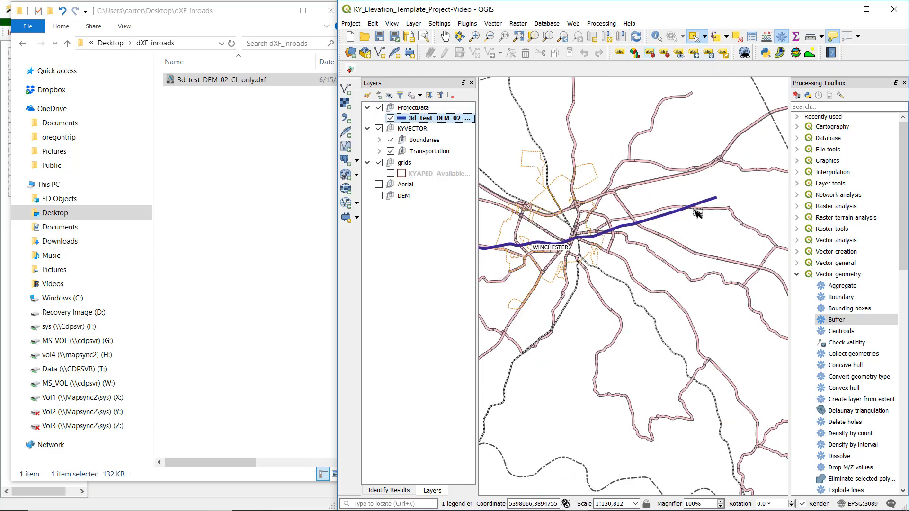
pyautogui.click(689, 210)
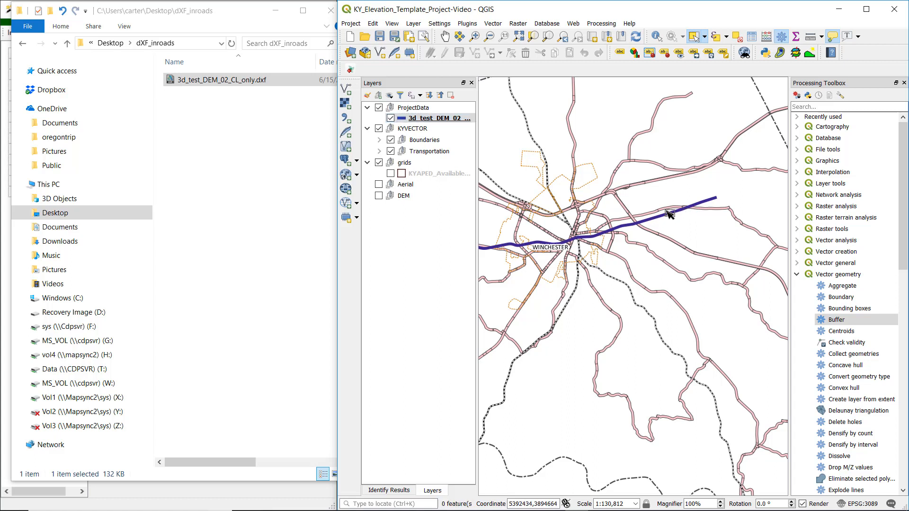
pyautogui.moveTo(667, 211); pyautogui.dragTo(676, 221)
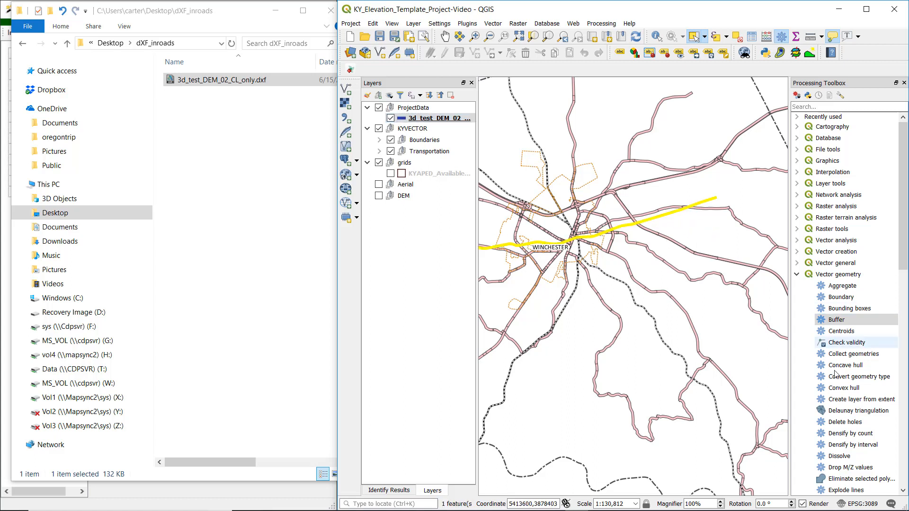
# Buffer only the selected centerline by a distance of 500 with the result dissolved, output to a temporary layer.
pyautogui.doubleClick(836, 320)
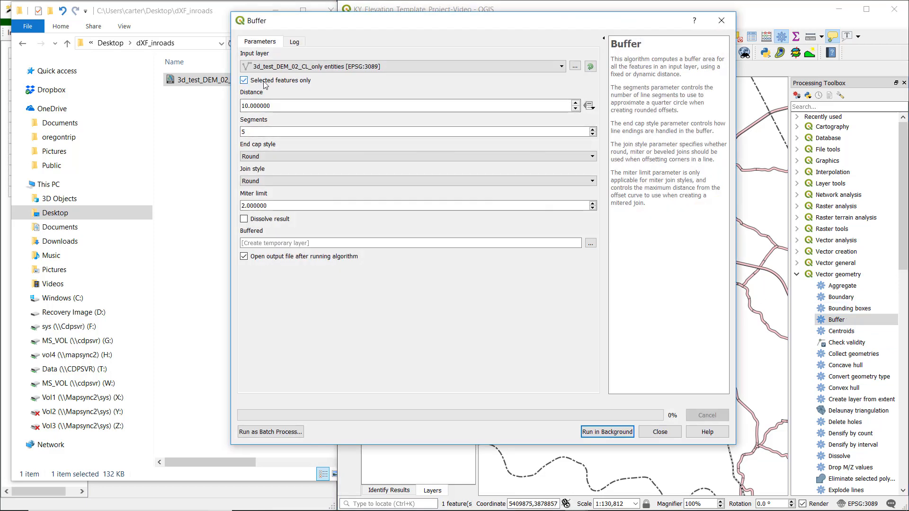
pyautogui.moveTo(273, 105); pyautogui.dragTo(241, 106)
pyautogui.write('500')
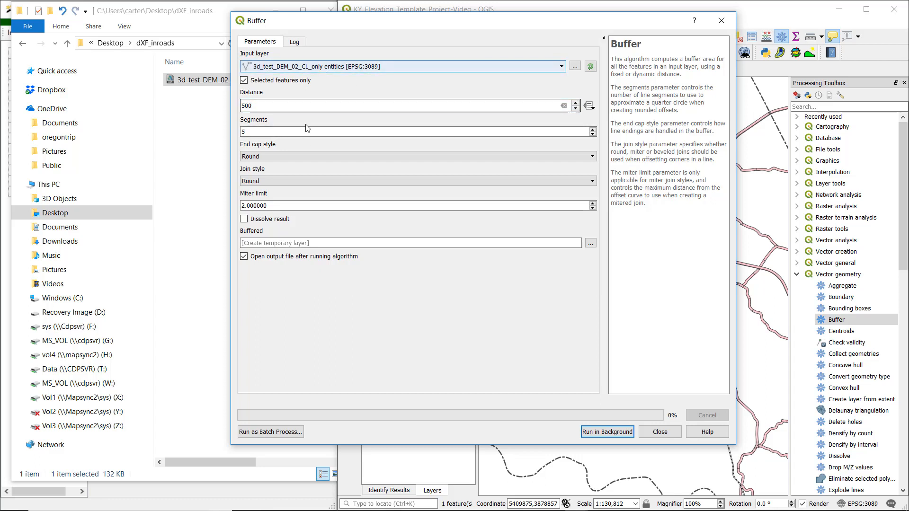
pyautogui.click(254, 219)
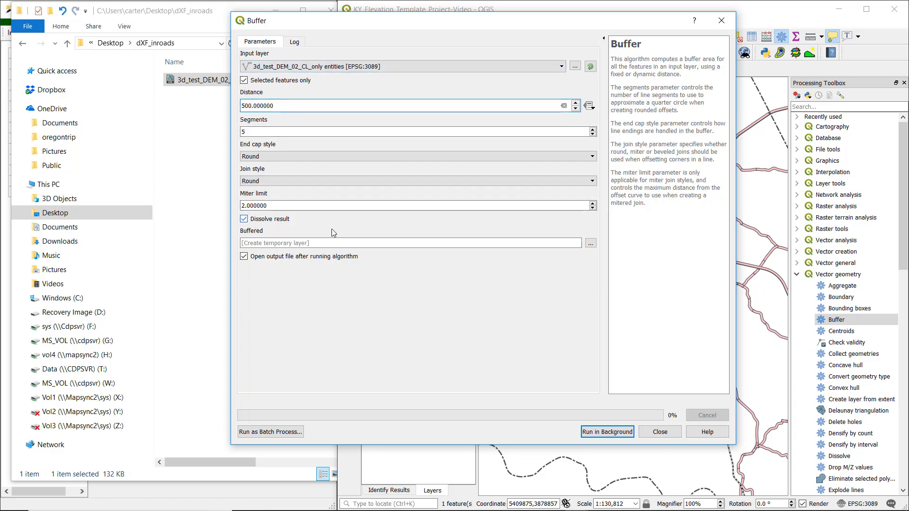
pyautogui.click(606, 433)
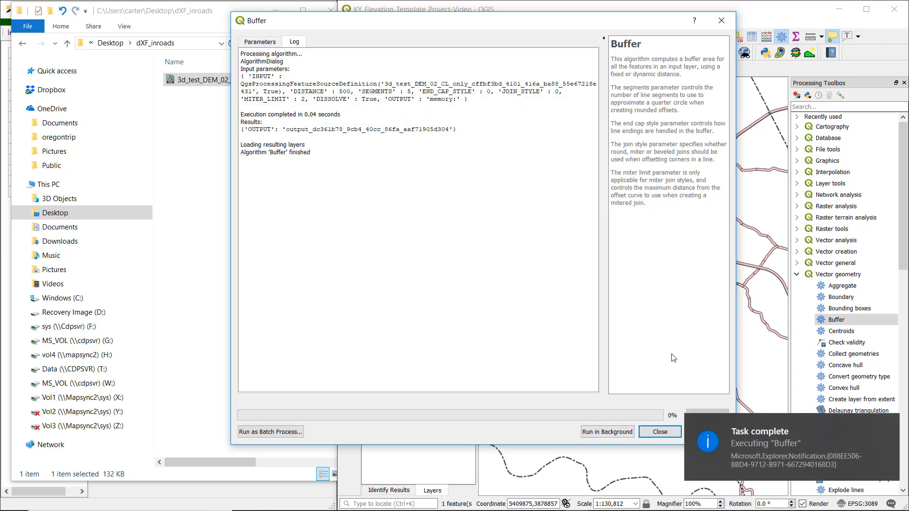
pyautogui.click(660, 432)
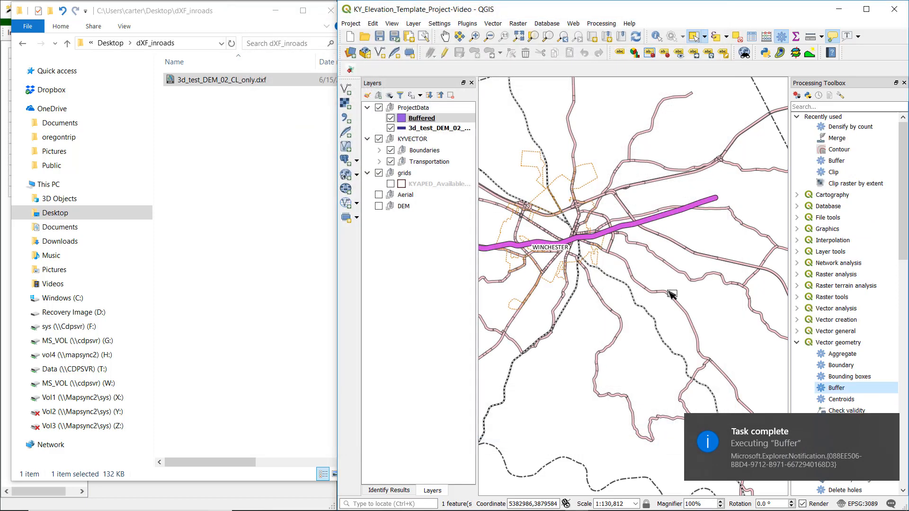
# Inspect the buffer polygon around the centerline and rename its layer to InroadsAlignment.
pyautogui.scroll(3, 608, 219)
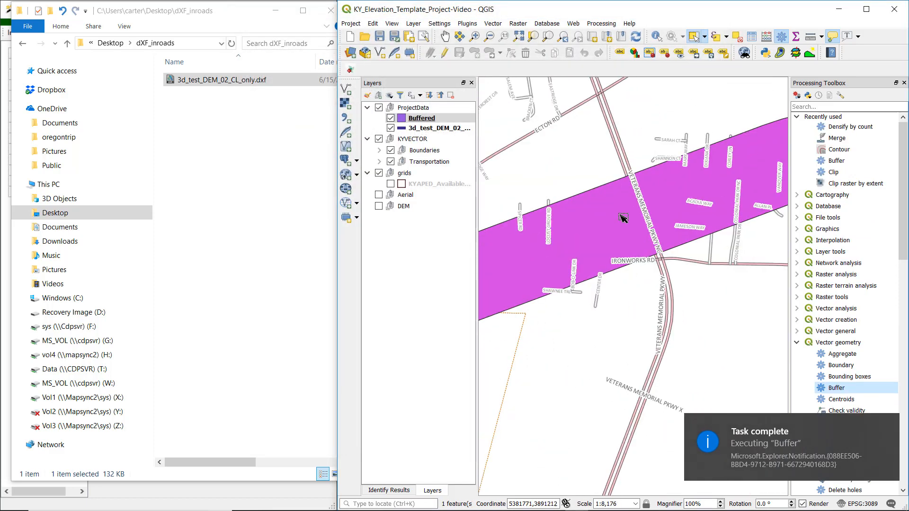
pyautogui.scroll(-5, 624, 205)
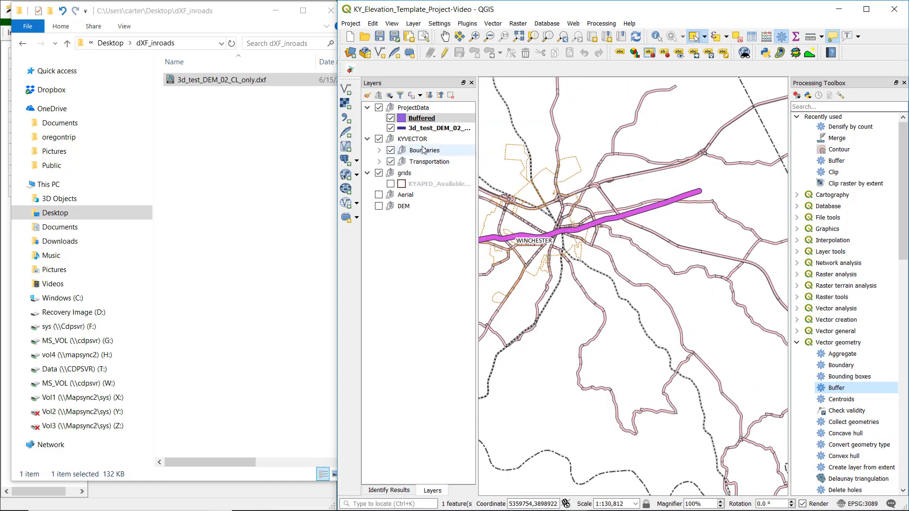
pyautogui.click(412, 118)
pyautogui.rightClick(412, 119)
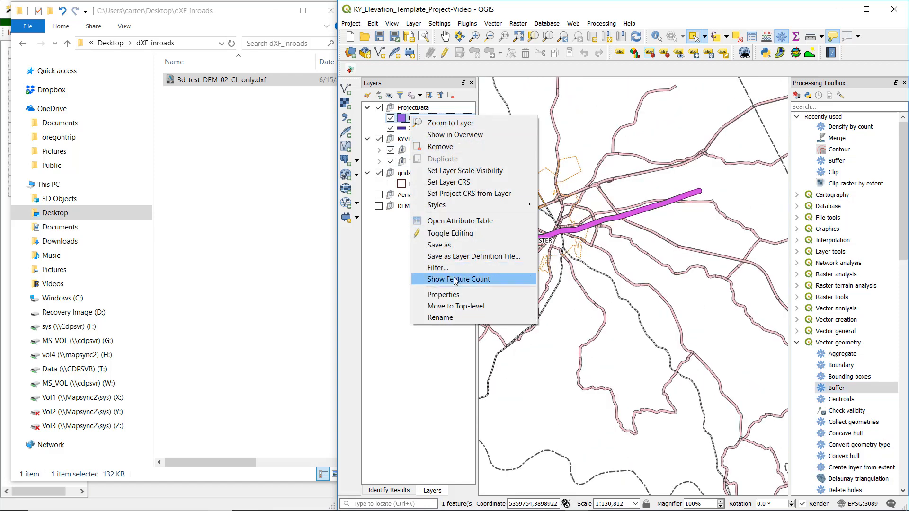
pyautogui.click(453, 318)
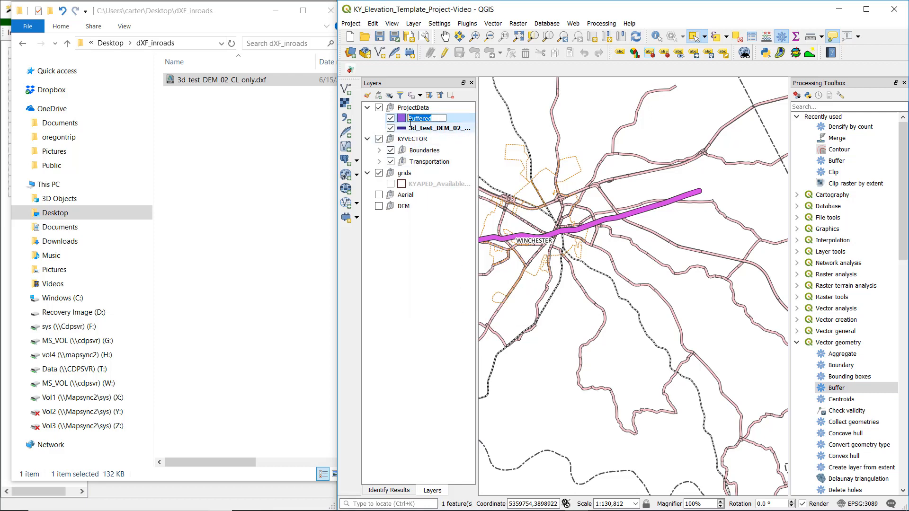
pyautogui.write('InroadsAlignment')
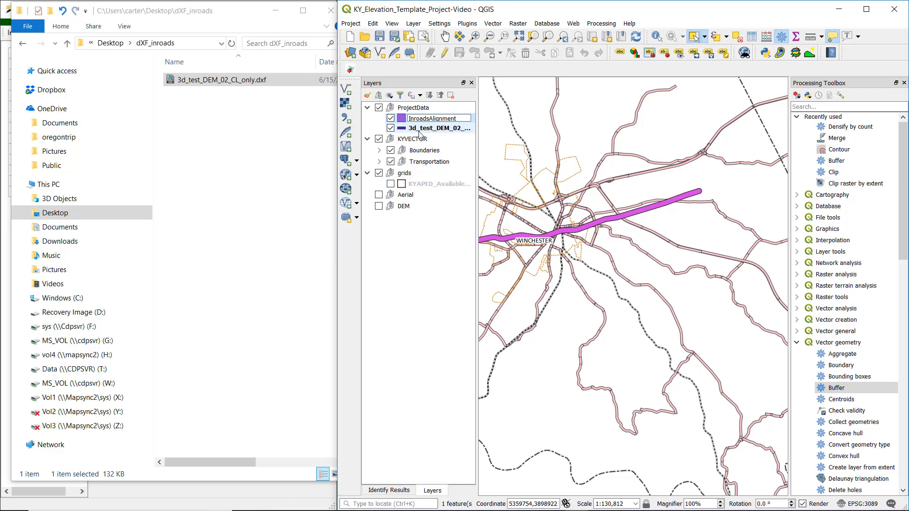
pyautogui.press('Return')
# Export the InroadsAlignment layer to GeoSync GO AM Tools as XML.
pyautogui.click(350, 70)
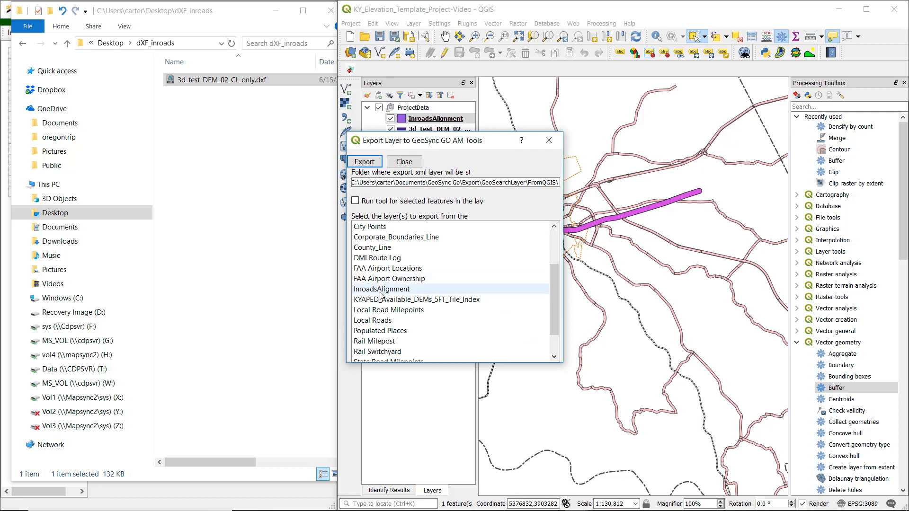
pyautogui.scroll(-1, 379, 321)
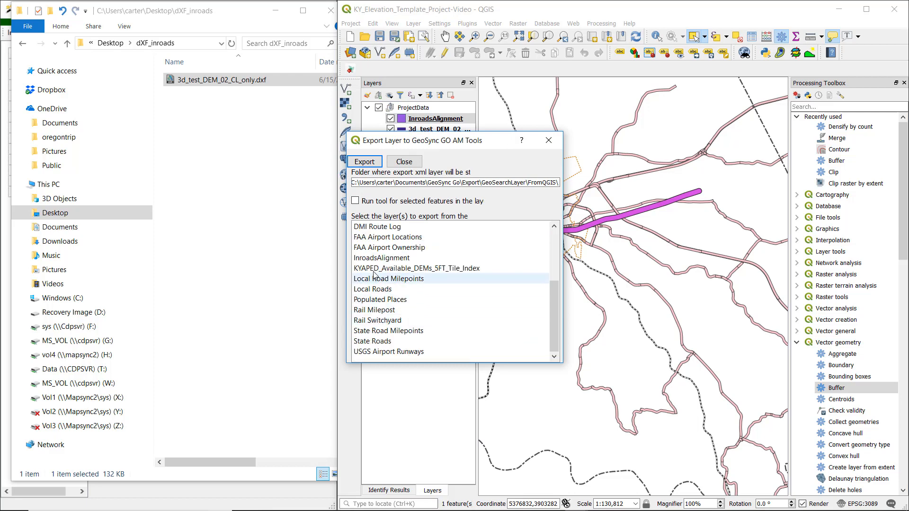
pyautogui.click(372, 258)
pyautogui.click(364, 161)
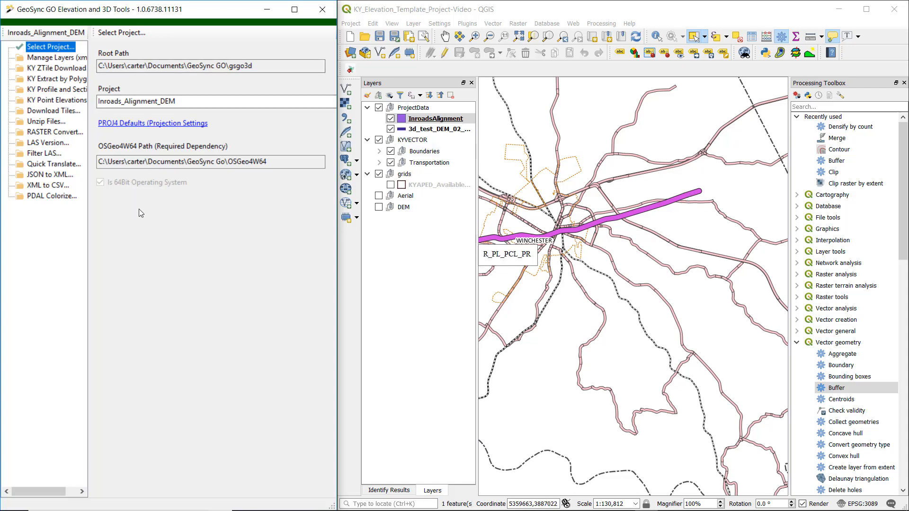
# In GeoSync GO Elevation and 3D Tools, import InroadsAlignment.qgis.xml as a QGIS XML Export into the Inroads_Alignment_DEM project.
pyautogui.click(47, 57)
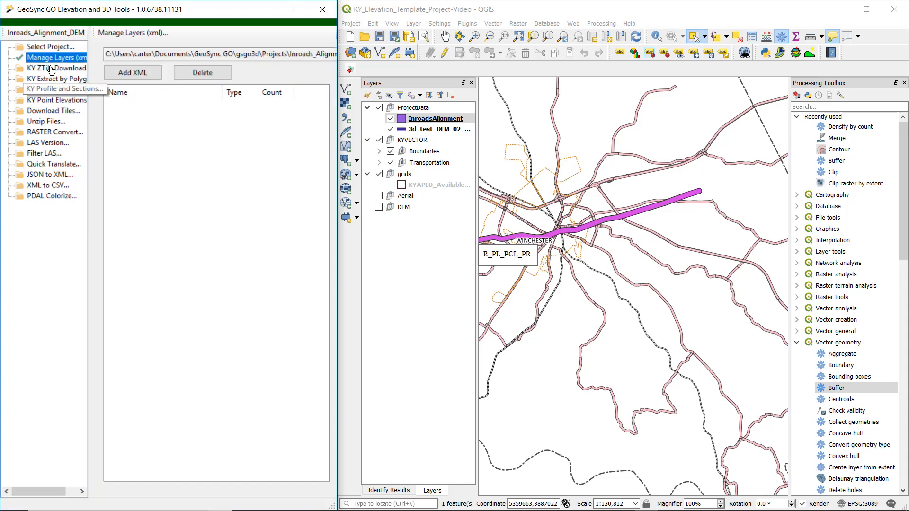
pyautogui.click(48, 49)
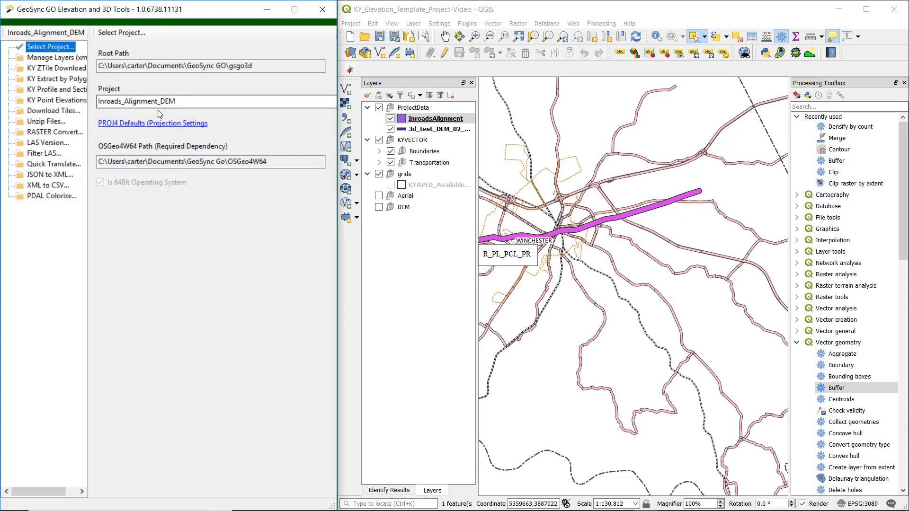
pyautogui.click(40, 57)
pyautogui.click(130, 74)
pyautogui.click(116, 224)
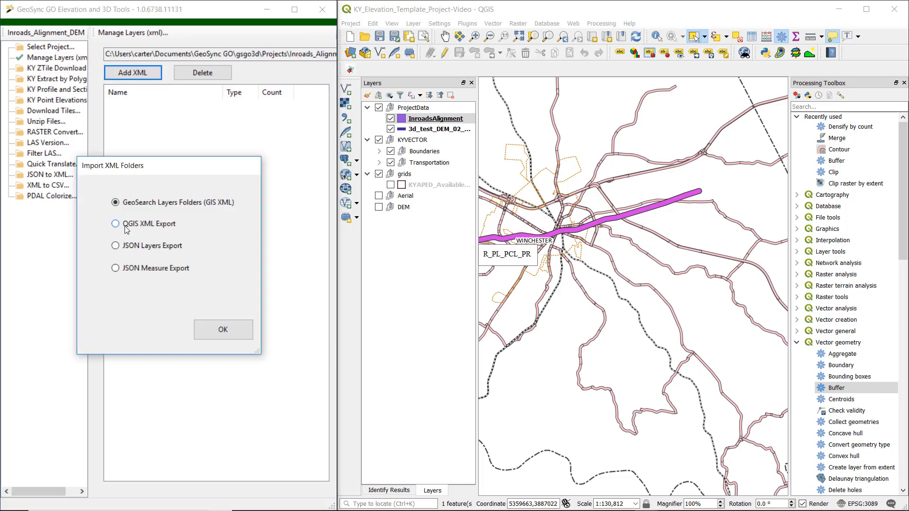
pyautogui.click(222, 331)
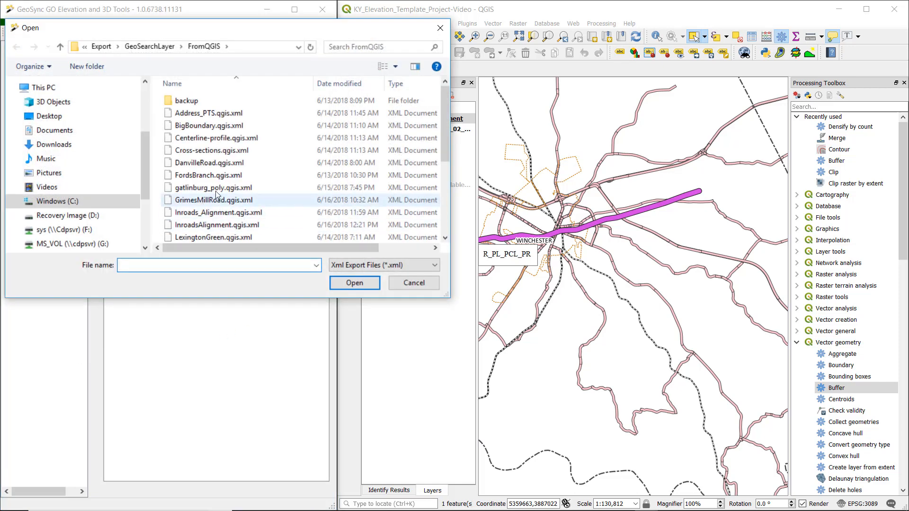
pyautogui.click(198, 229)
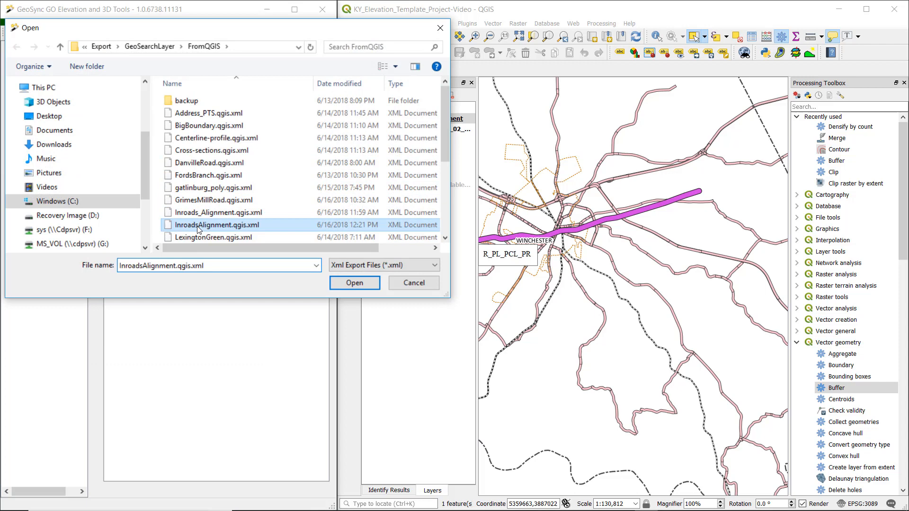
pyautogui.click(350, 285)
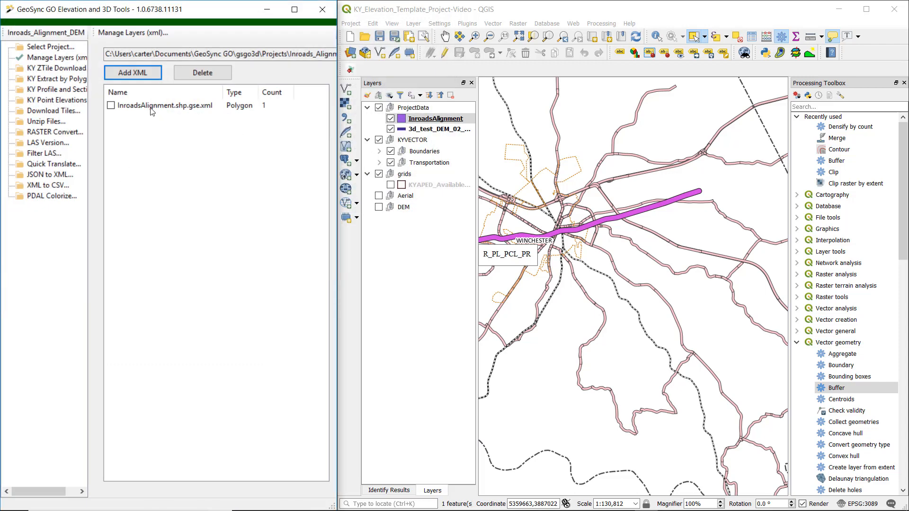
pyautogui.click(151, 107)
# Get the list of KY DEM tiles covering InroadsAlignment.shp.gse.xml for download, with the coarse filter on.
pyautogui.click(52, 69)
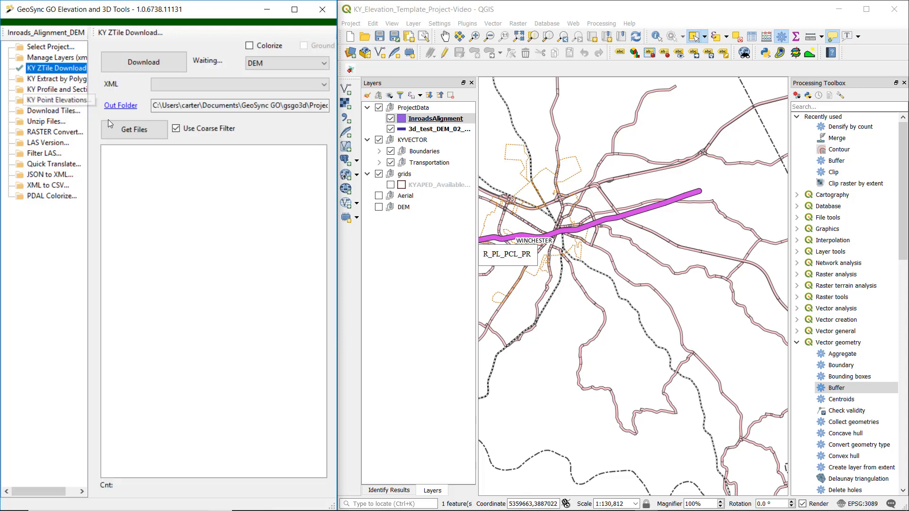
pyautogui.click(208, 85)
pyautogui.click(189, 92)
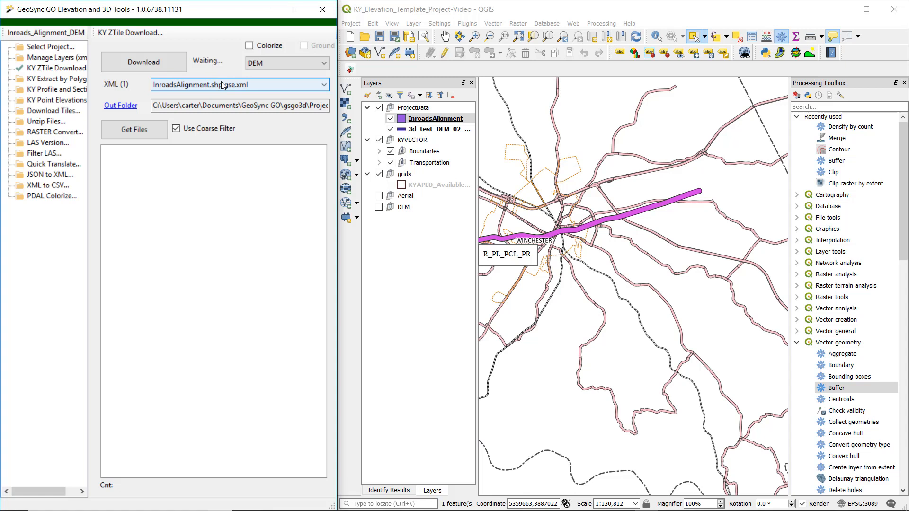
pyautogui.click(132, 130)
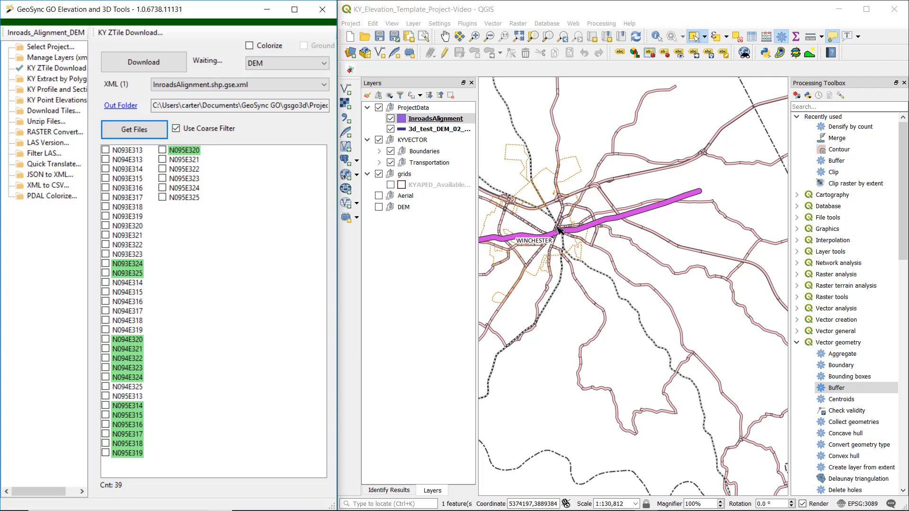
# Switch to QGIS and display the KYAPED available DEMs tile index grid over the alignment area.
pyautogui.click(391, 186)
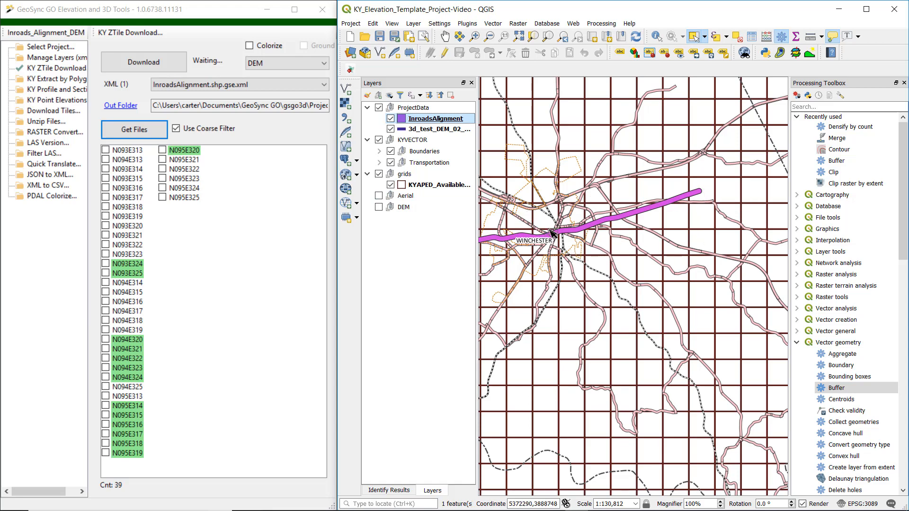
pyautogui.scroll(-1, 564, 232)
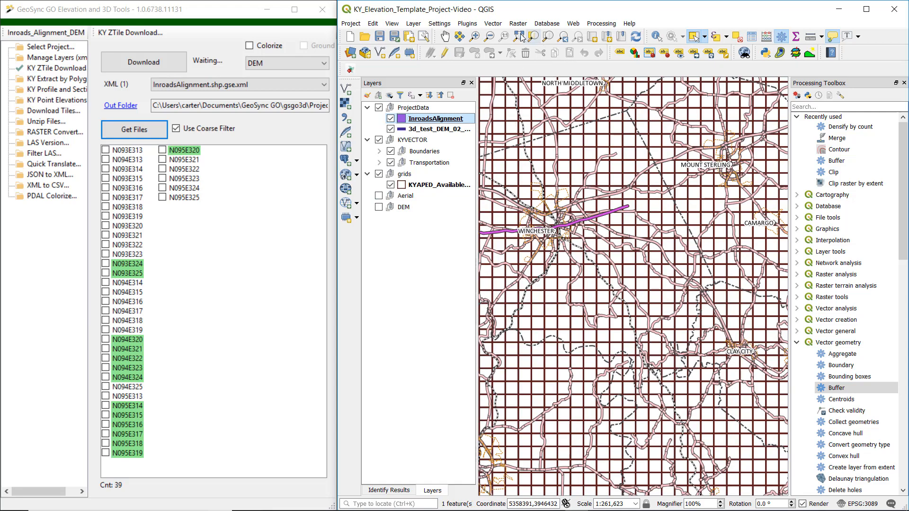
# Compare the InroadsAlignment buffer with the QGIS tile grid, and in GeoSync GO get the DEM tile list again with the coarse filter off.
pyautogui.click(445, 36)
pyautogui.moveTo(543, 201); pyautogui.dragTo(614, 210)
pyautogui.scroll(1, 624, 240)
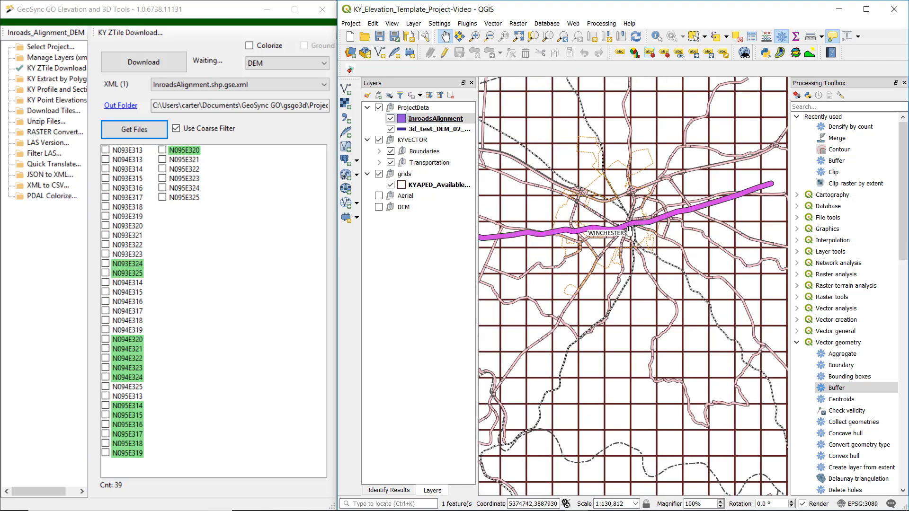
pyautogui.scroll(-1, 628, 232)
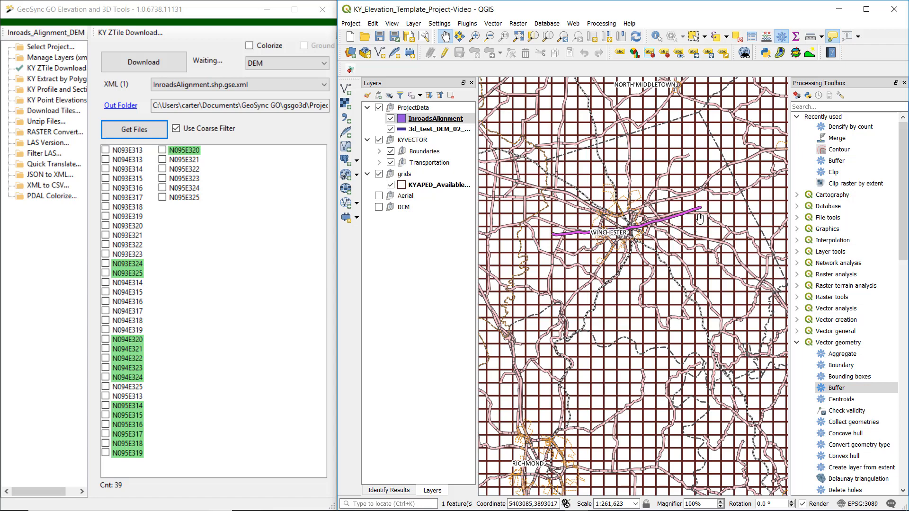
pyautogui.click(176, 128)
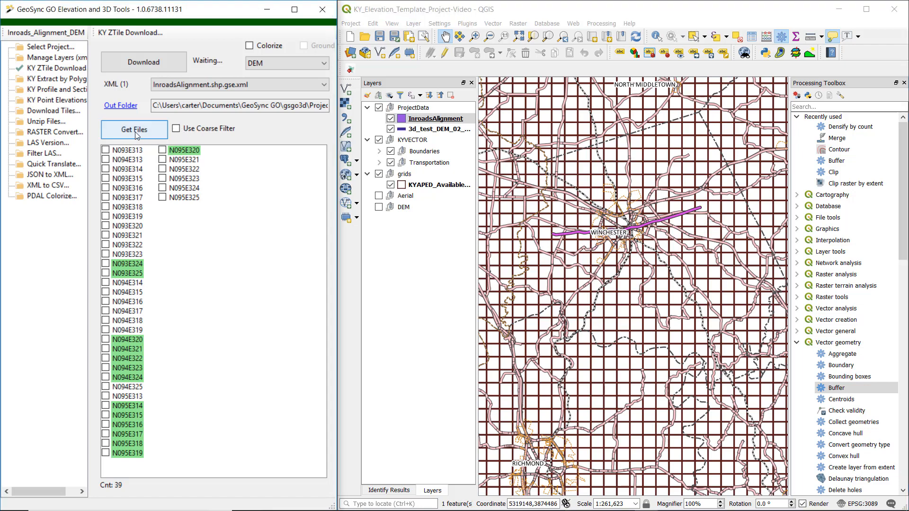
pyautogui.click(134, 129)
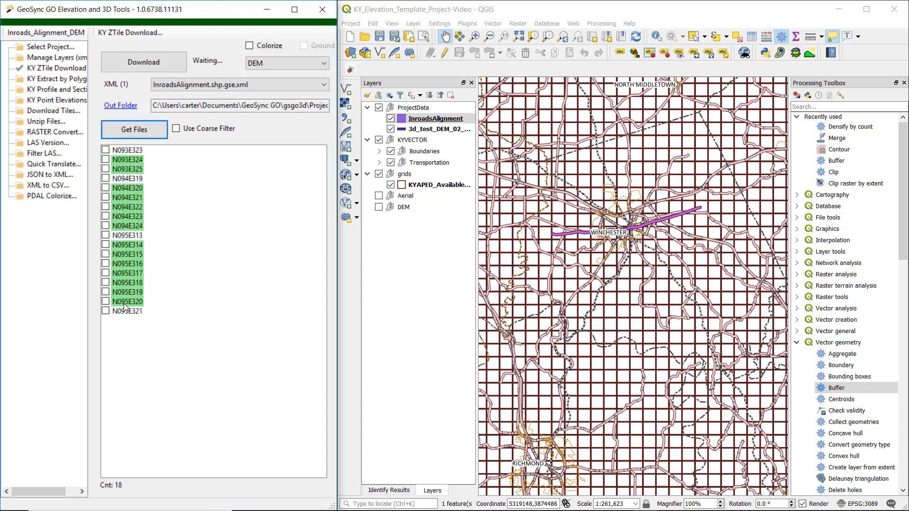
# Download the DEM tiles N093E323, N094E319, N095E313 and N095E321 with Colorize enabled.
pyautogui.click(106, 179)
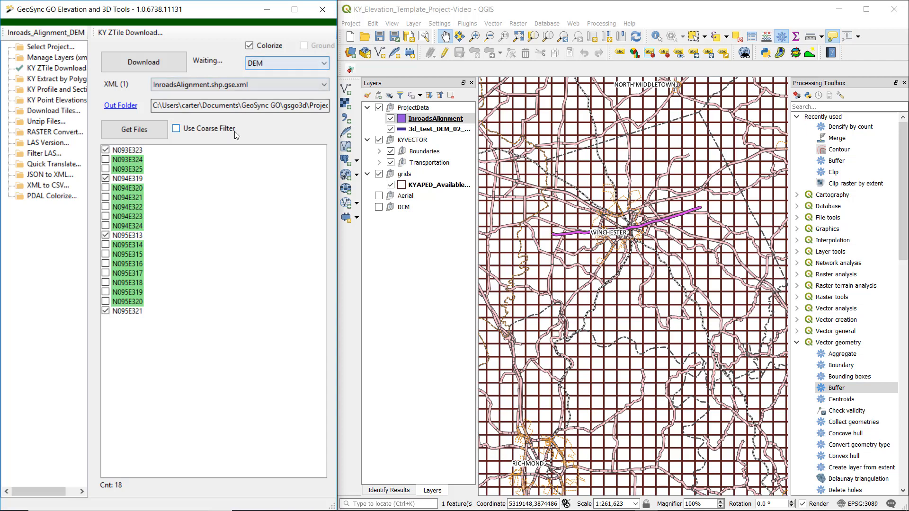
pyautogui.click(125, 67)
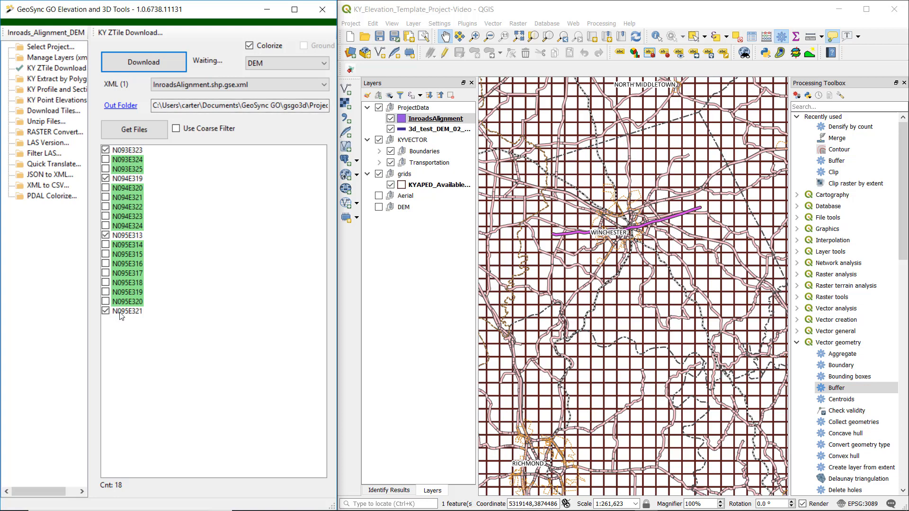
# Open the KY Extract by Polygon tool and choose InroadsAlignment.shp.gse.xml as its XML polygon.
pyautogui.click(32, 84)
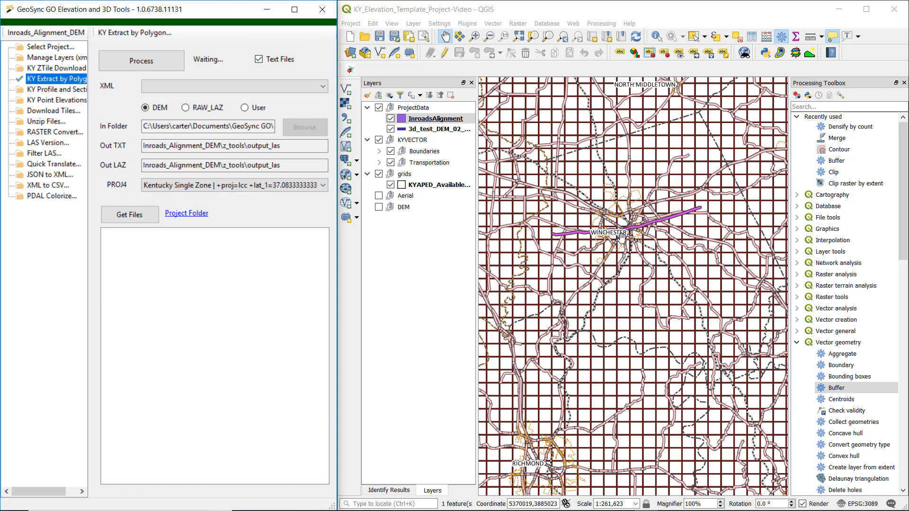
pyautogui.scroll(2, 623, 234)
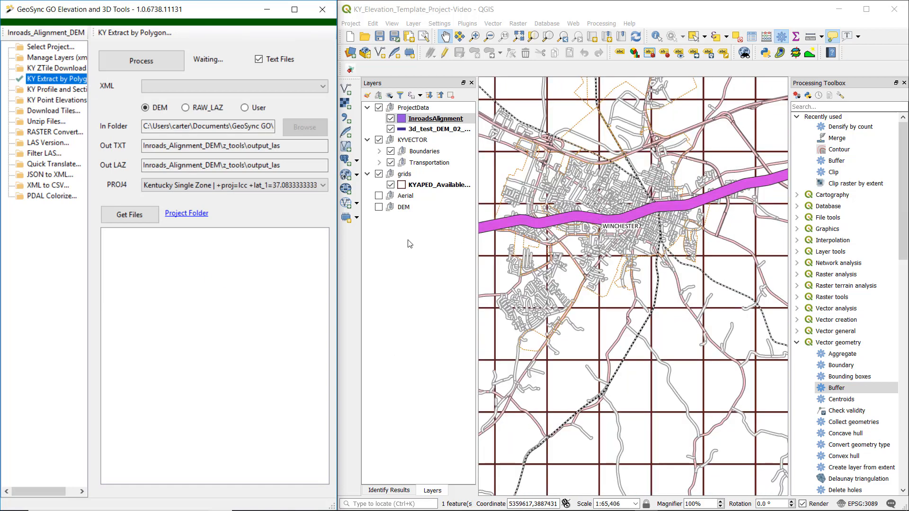
pyautogui.click(159, 84)
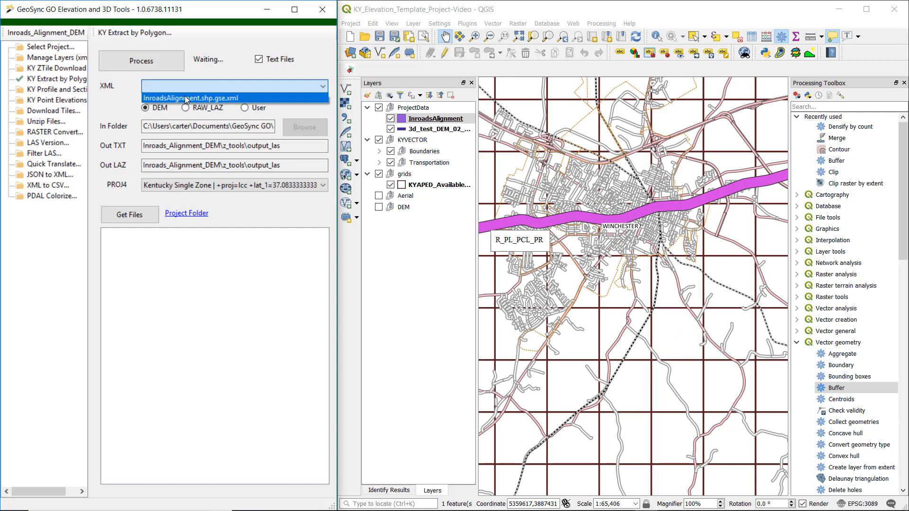
pyautogui.click(205, 98)
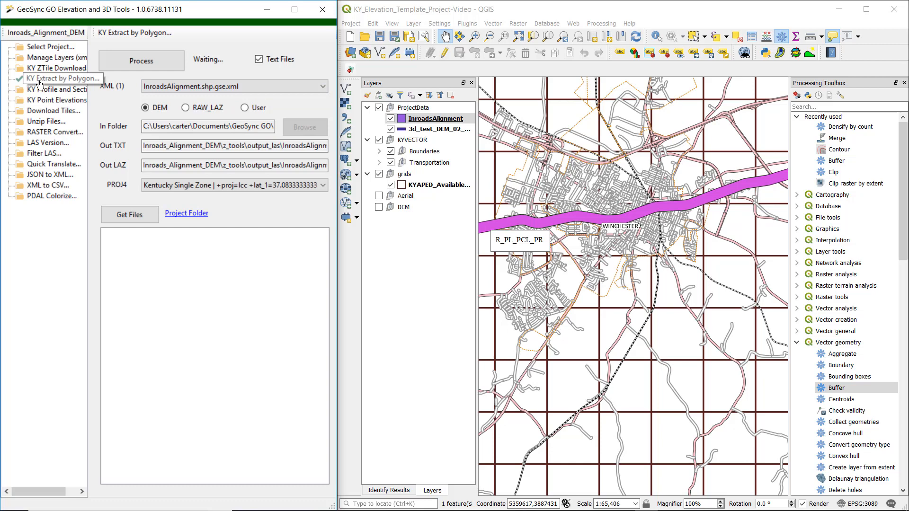
# Get the DEM LAZ files, include all from n093e323_dem.laz to n095e321_dem.laz, and process the extraction with text files.
pyautogui.click(116, 219)
pyautogui.click(135, 234)
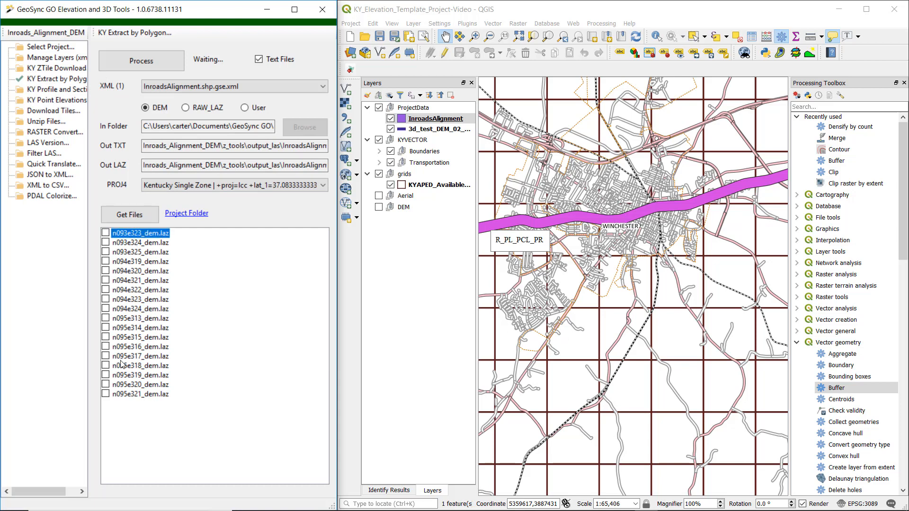
pyautogui.keyDown('shift'); pyautogui.click(119, 396); pyautogui.keyUp('shift')
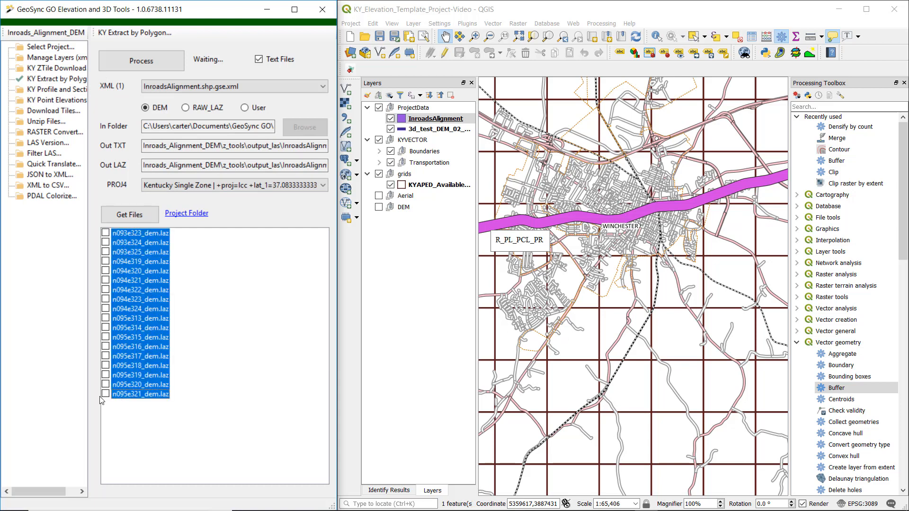
pyautogui.click(105, 394)
pyautogui.click(156, 61)
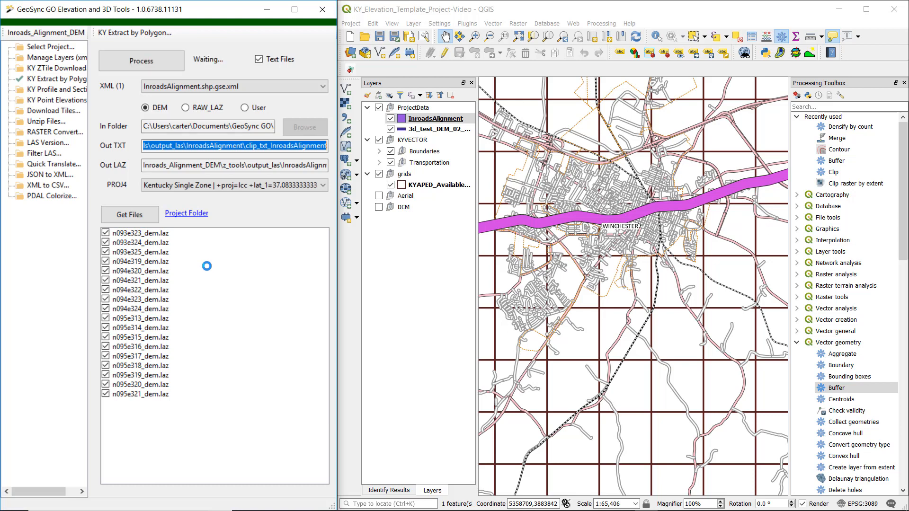
# From the project folder, locate master_2361985.txt in z_tools\output_las\InroadsAlignment\clip_txt_InroadsAlignment.
pyautogui.click(186, 213)
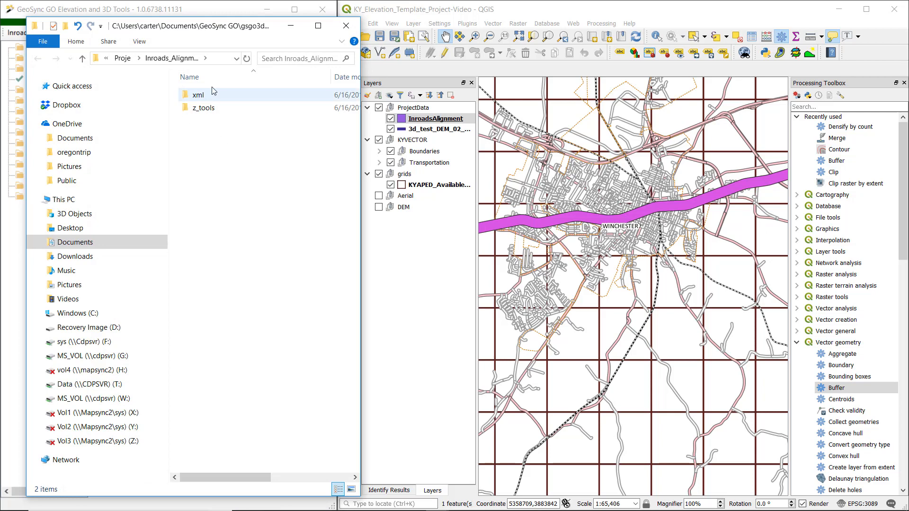
pyautogui.moveTo(234, 30); pyautogui.dragTo(475, 19)
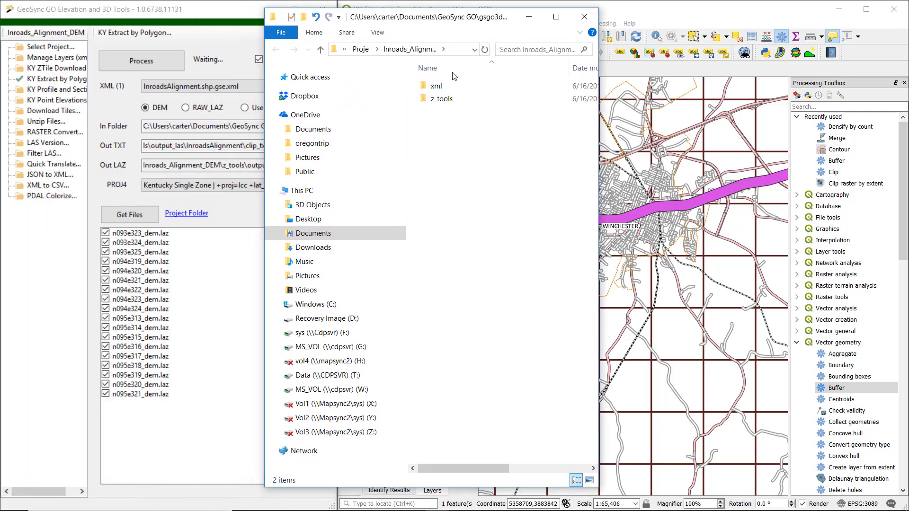
pyautogui.doubleClick(454, 99)
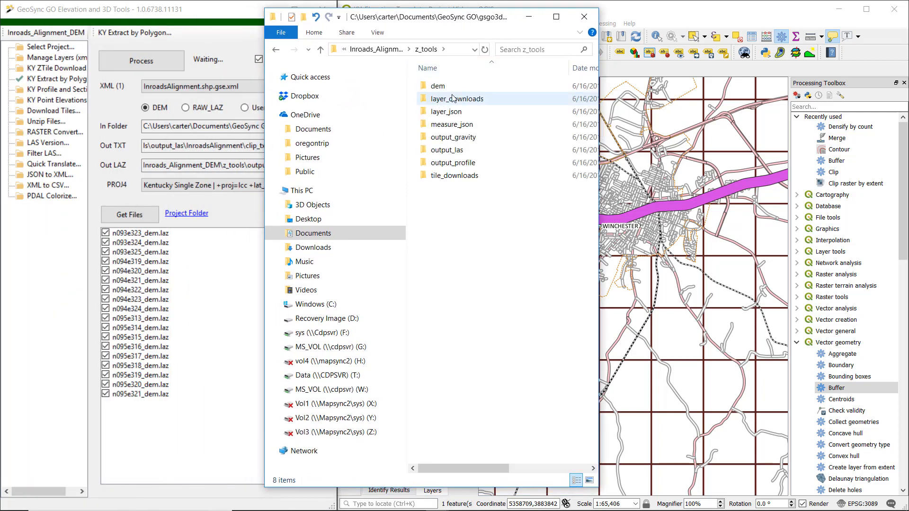
pyautogui.click(438, 154)
pyautogui.doubleClick(438, 154)
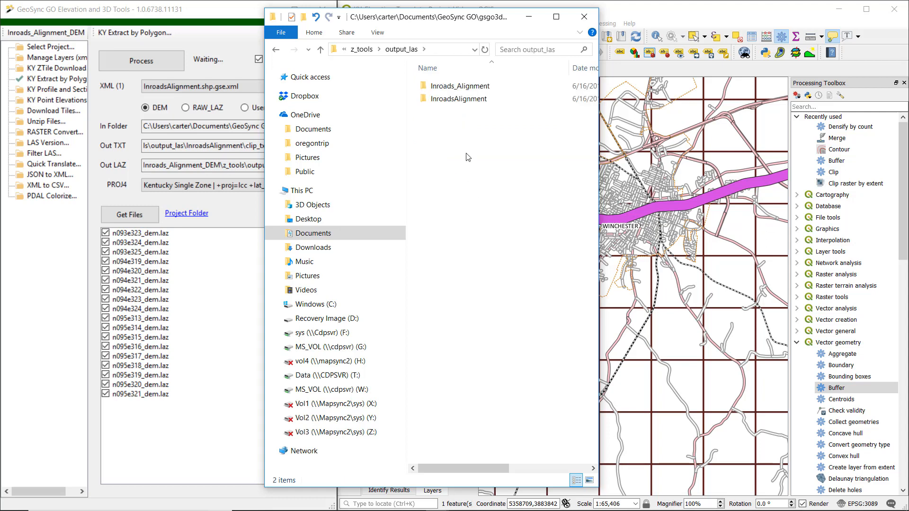
pyautogui.click(454, 102)
pyautogui.doubleClick(454, 103)
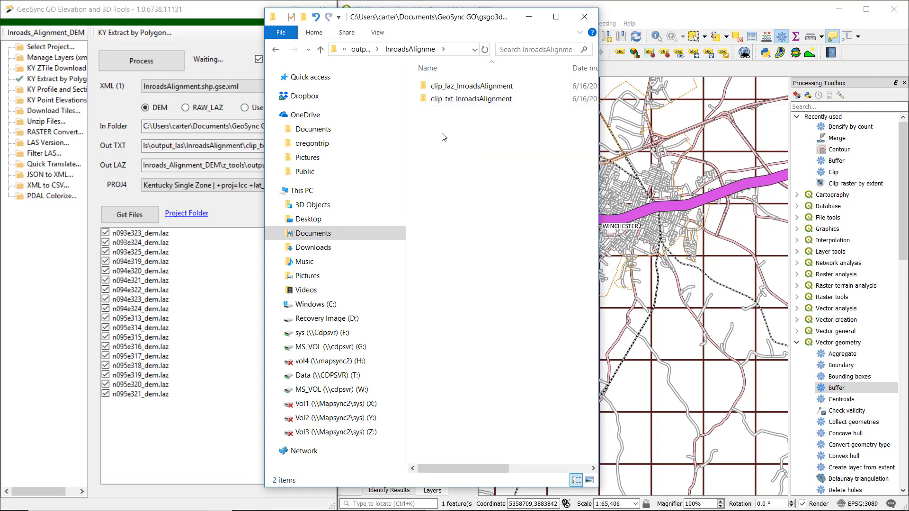
pyautogui.click(461, 101)
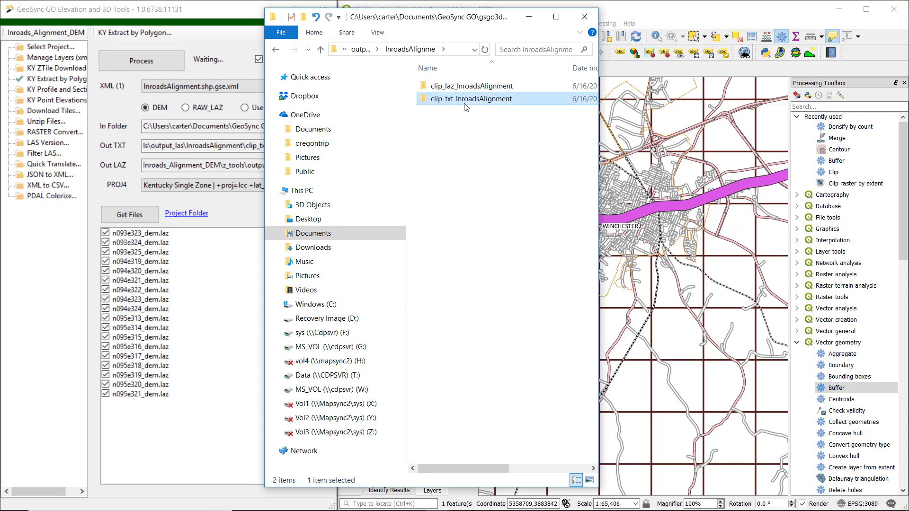
pyautogui.doubleClick(462, 100)
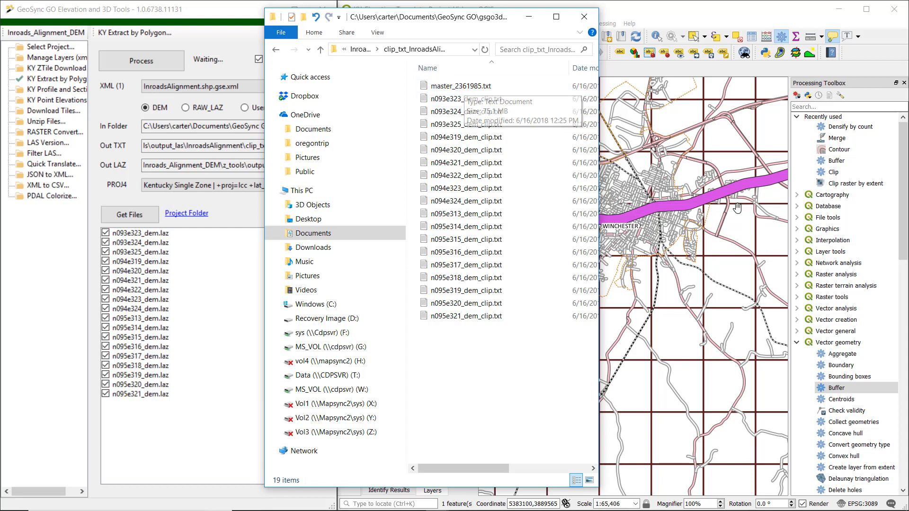
pyautogui.click(464, 89)
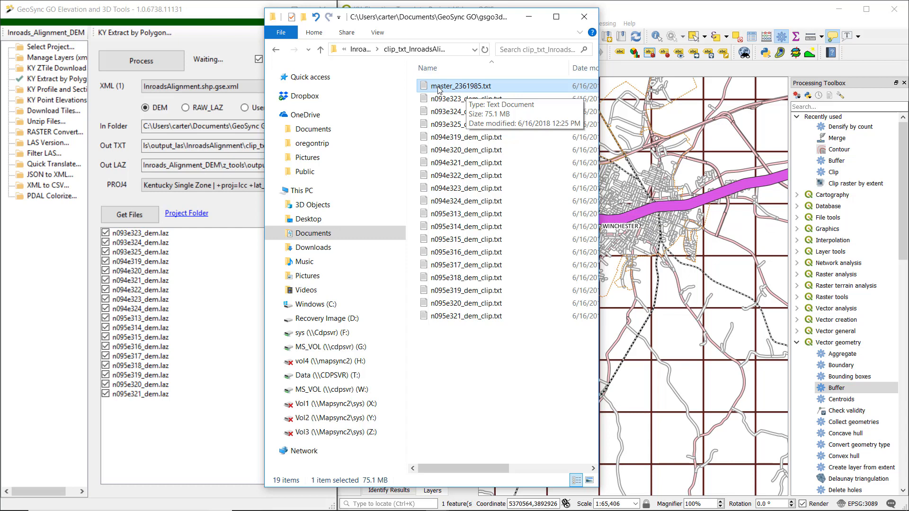
# Switch to the PowerPoint slide show a_Elev_Seminar_Intro Video.pptx.
pyautogui.moveTo(621, 510)
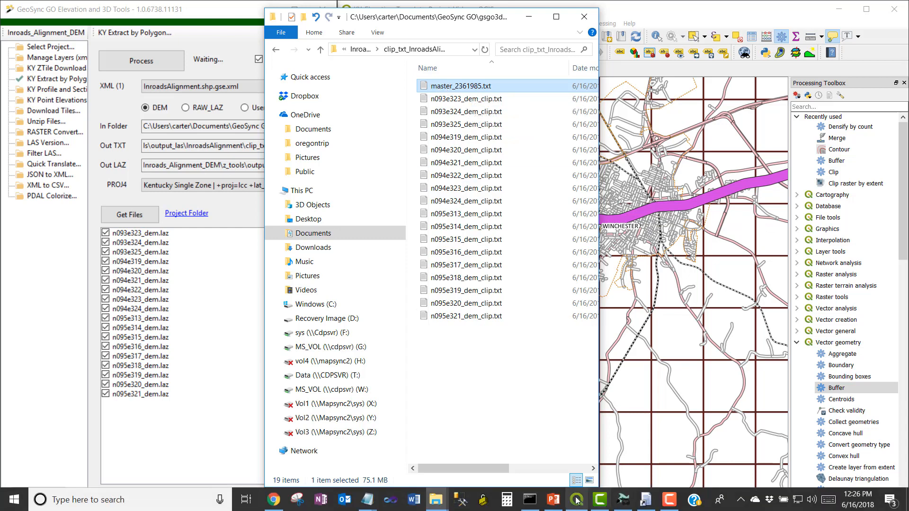
pyautogui.click(554, 502)
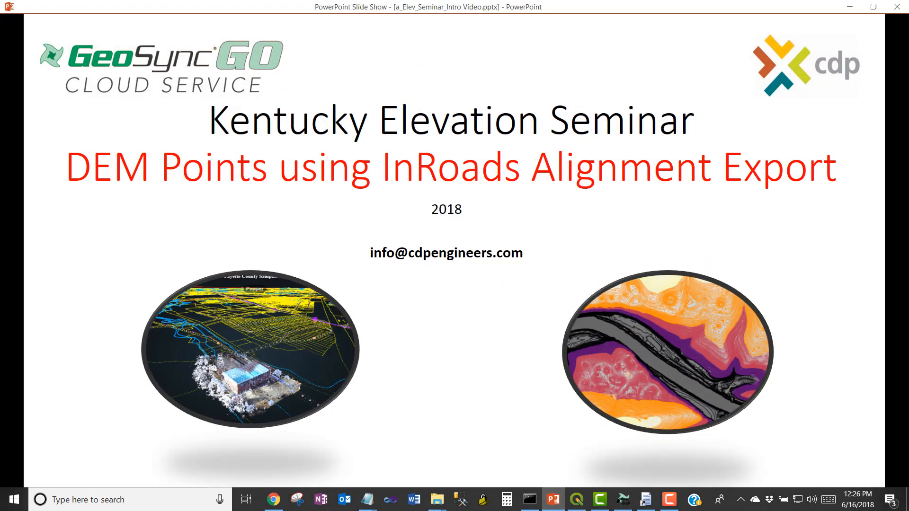